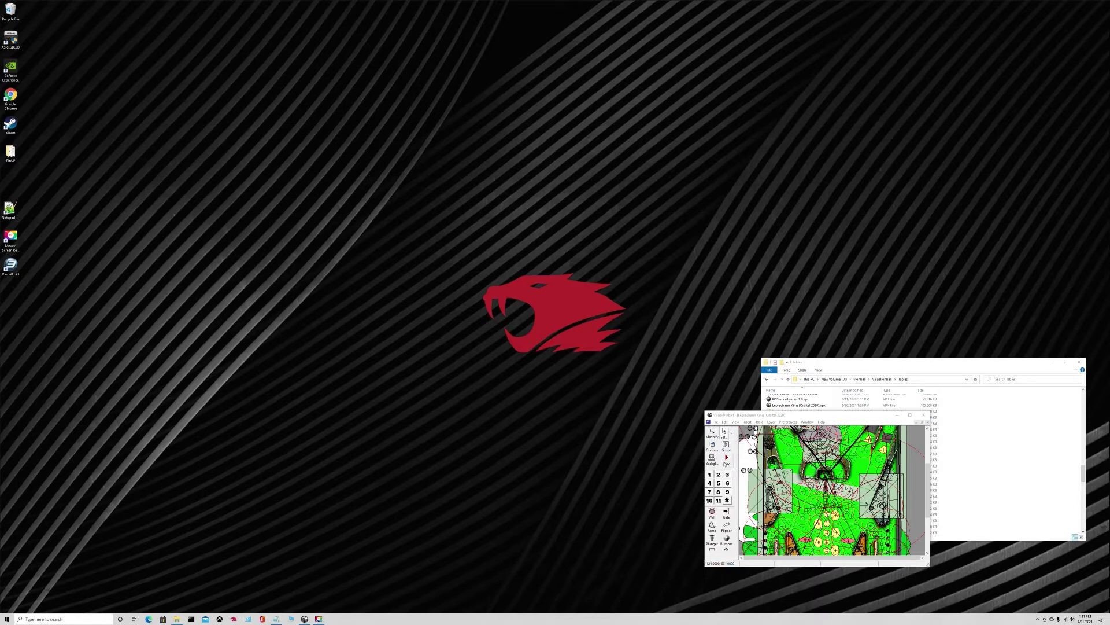
Play the open Leprechaun King table in Visual Pinball to check how its backglass displays.
left_click(726, 461)
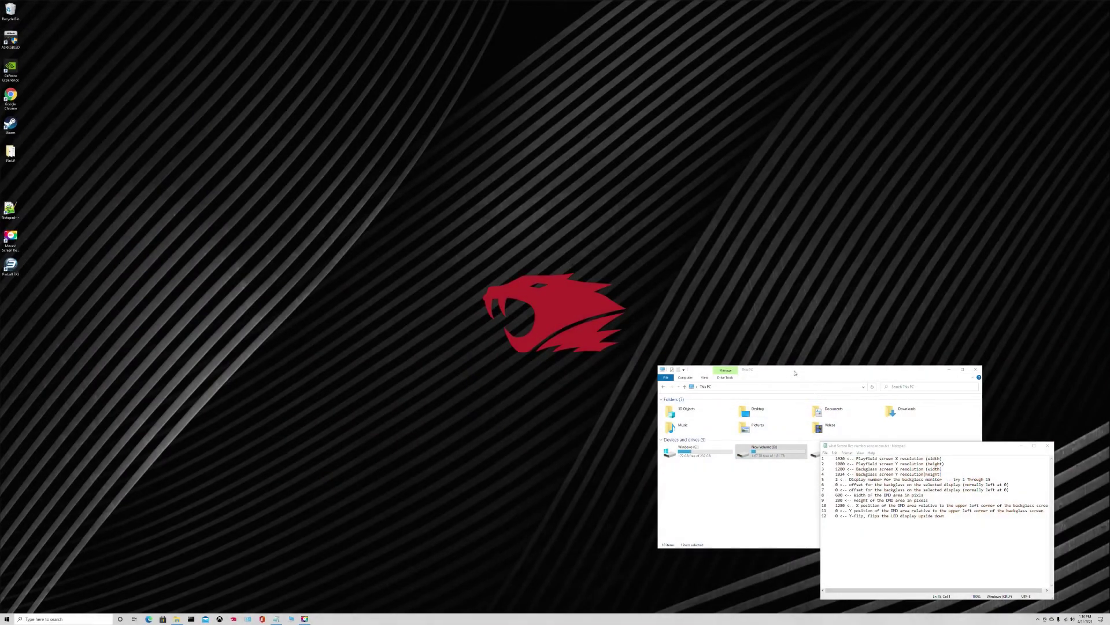
Open the vPinball\VisualPinball\Tables folder on the New Volume drive in File Explorer.
left_click(793, 376)
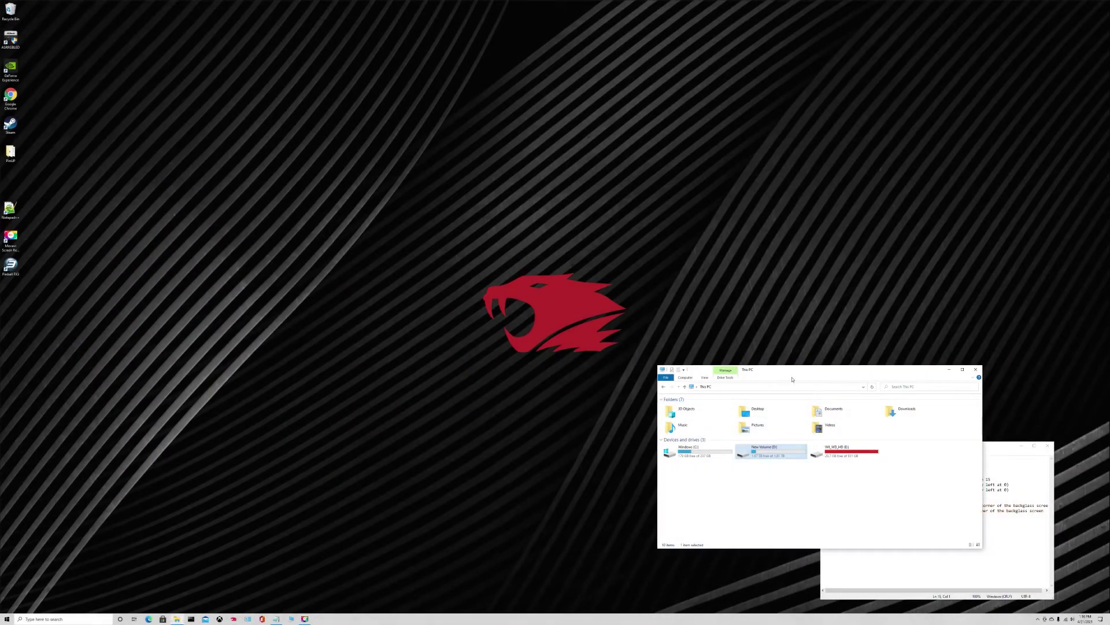
double_click(772, 453)
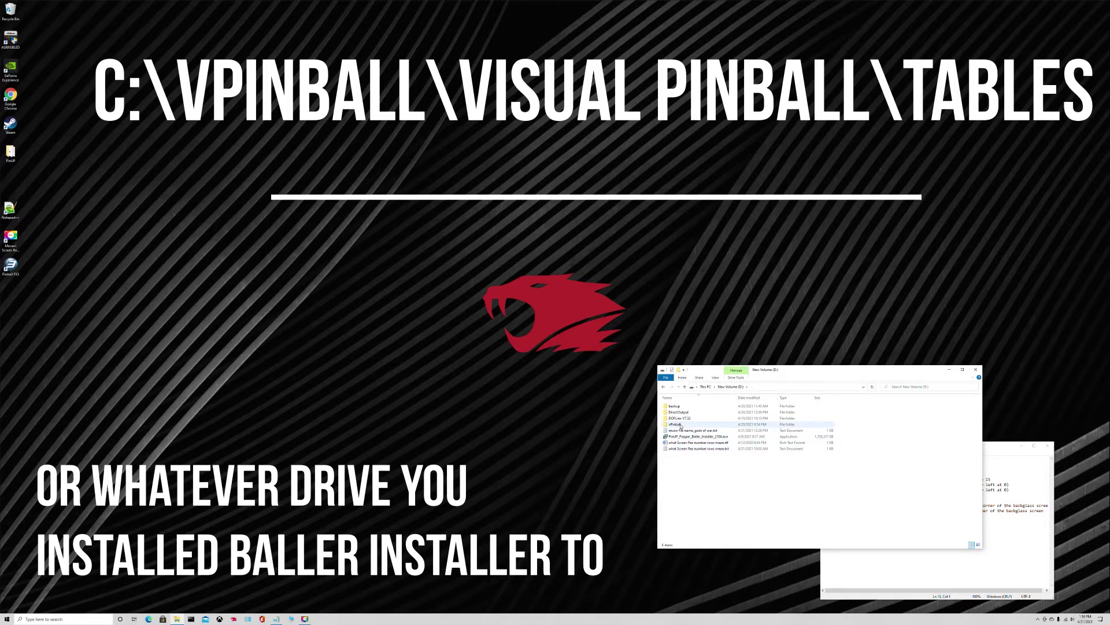
double_click(677, 424)
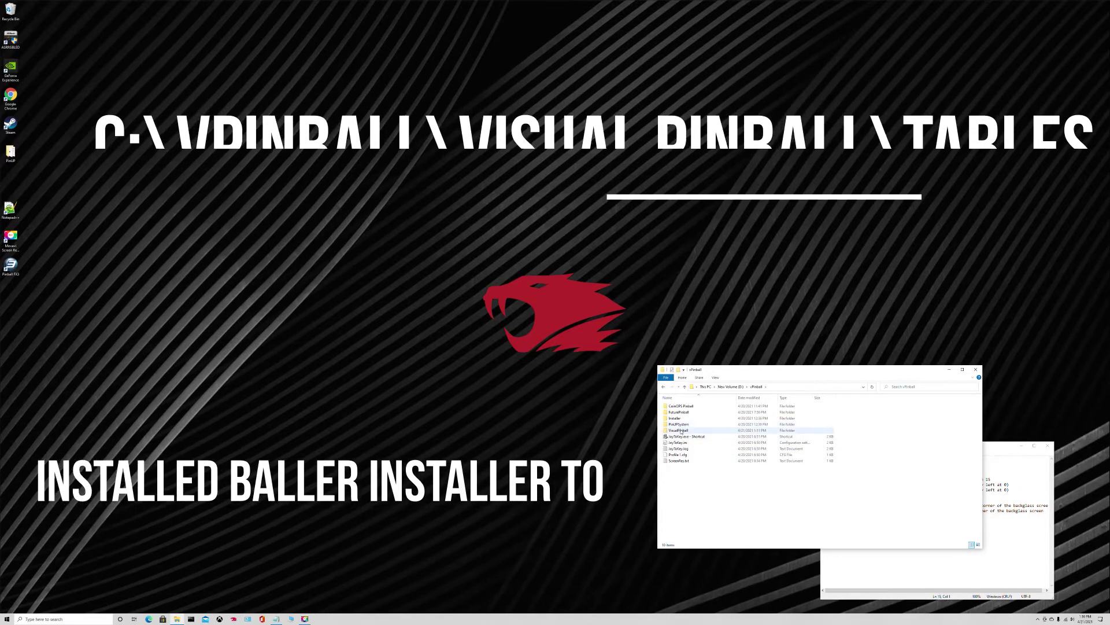
double_click(680, 431)
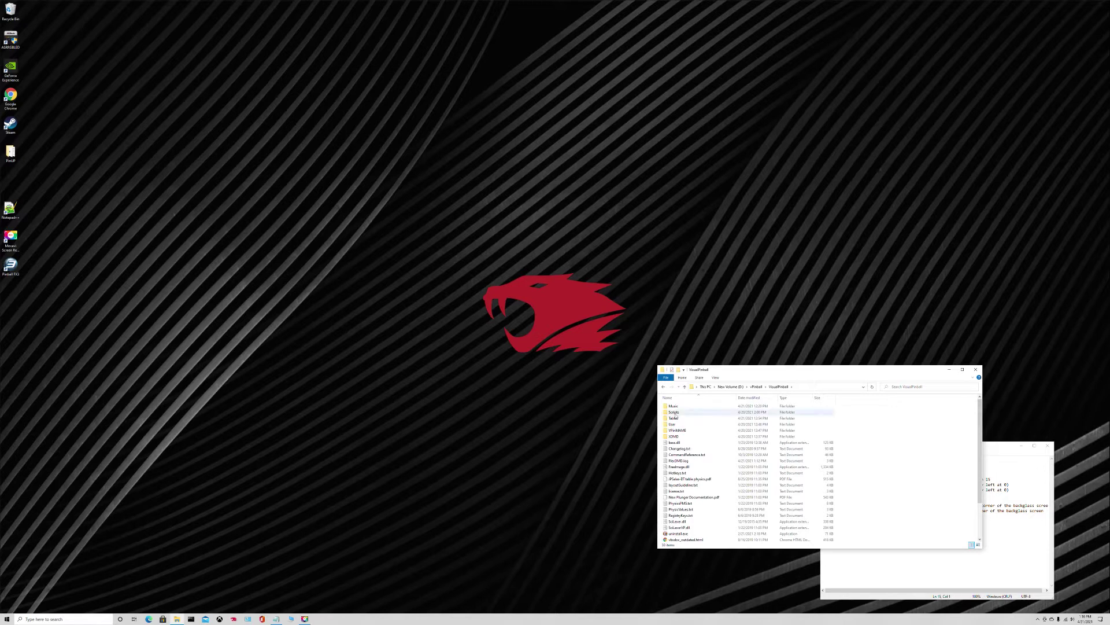
double_click(674, 418)
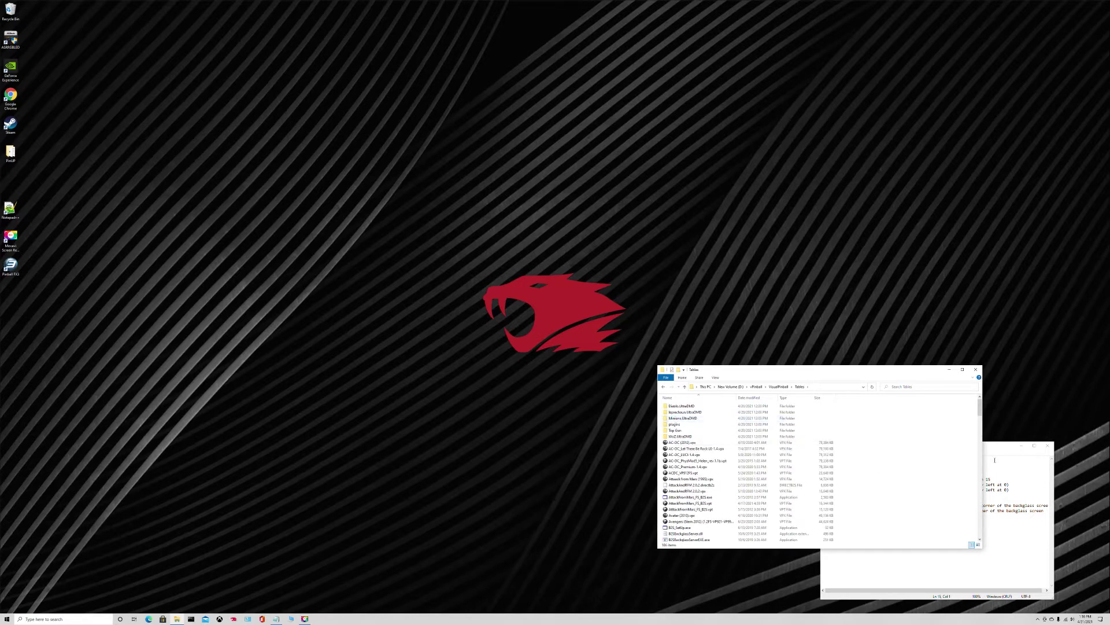
Open ScreenRes.txt from the Tables folder and place it beside the notes explaining what each of its lines means.
left_click_drag(980, 408, 973, 502)
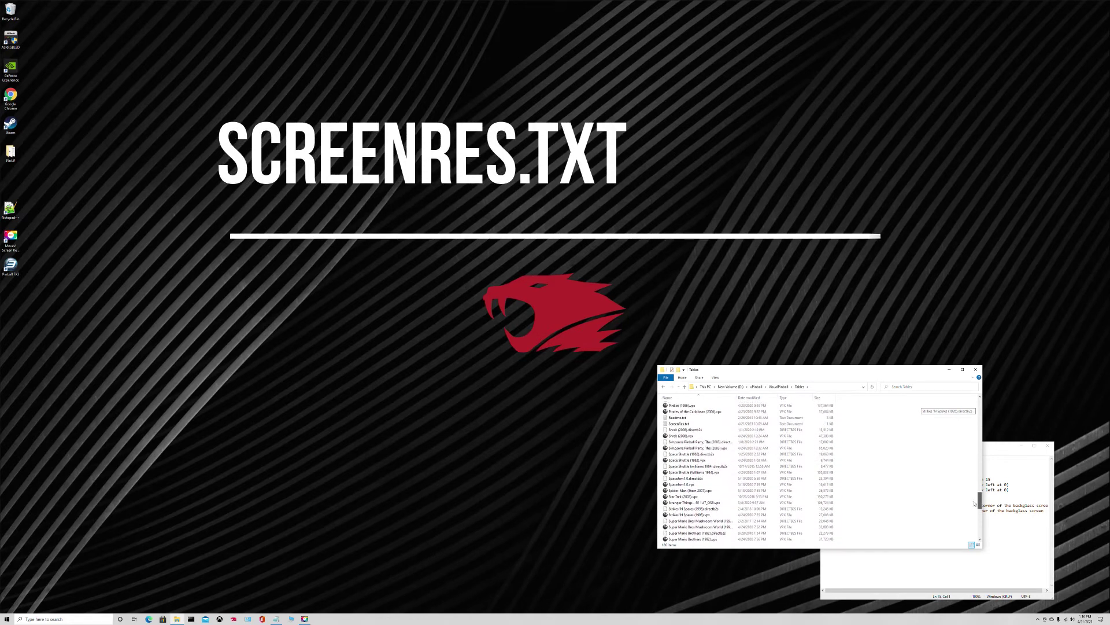
left_click(696, 425)
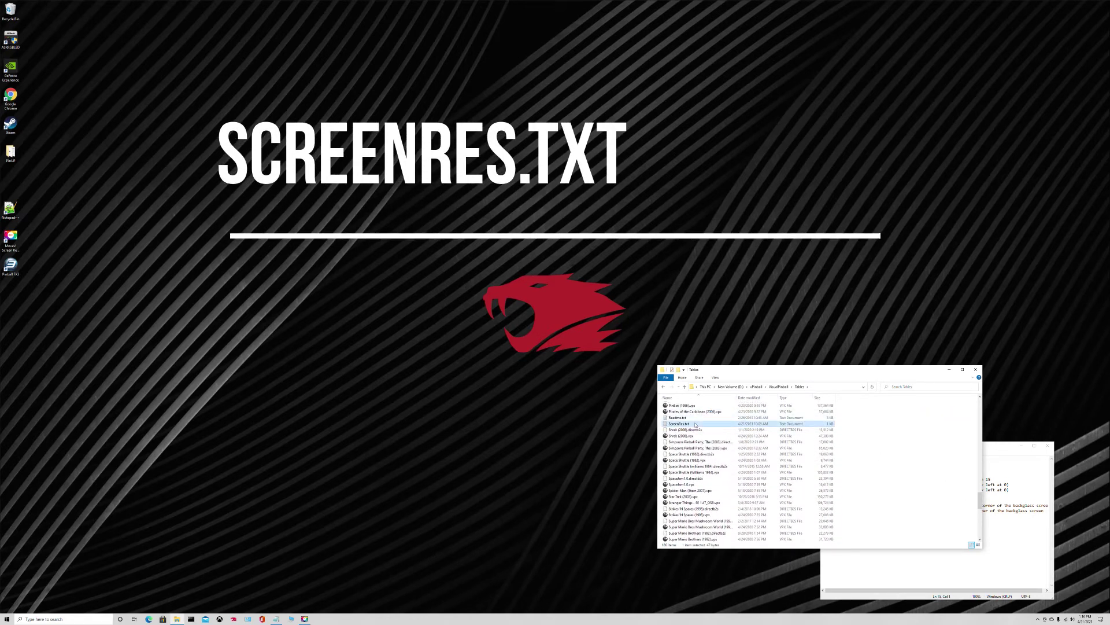
double_click(696, 425)
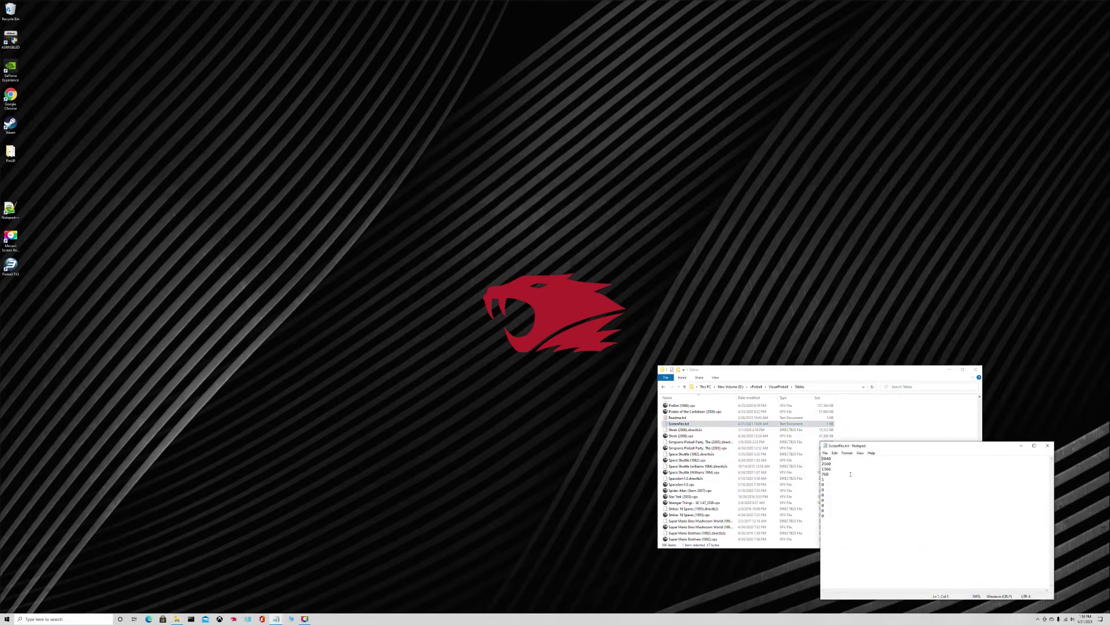
left_click_drag(909, 449, 727, 446)
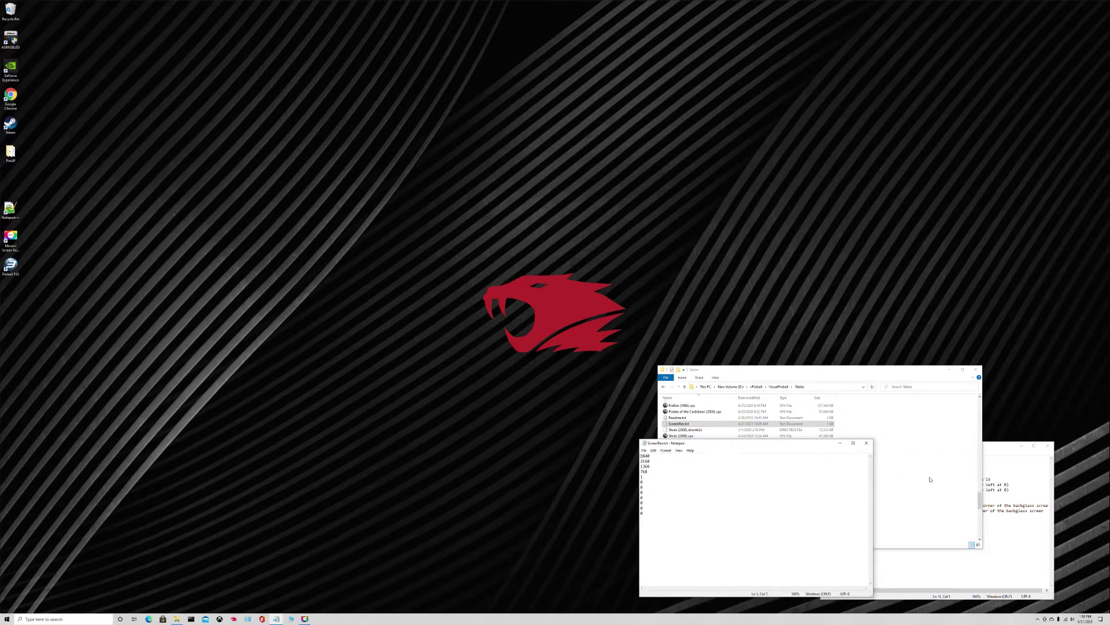
left_click(995, 449)
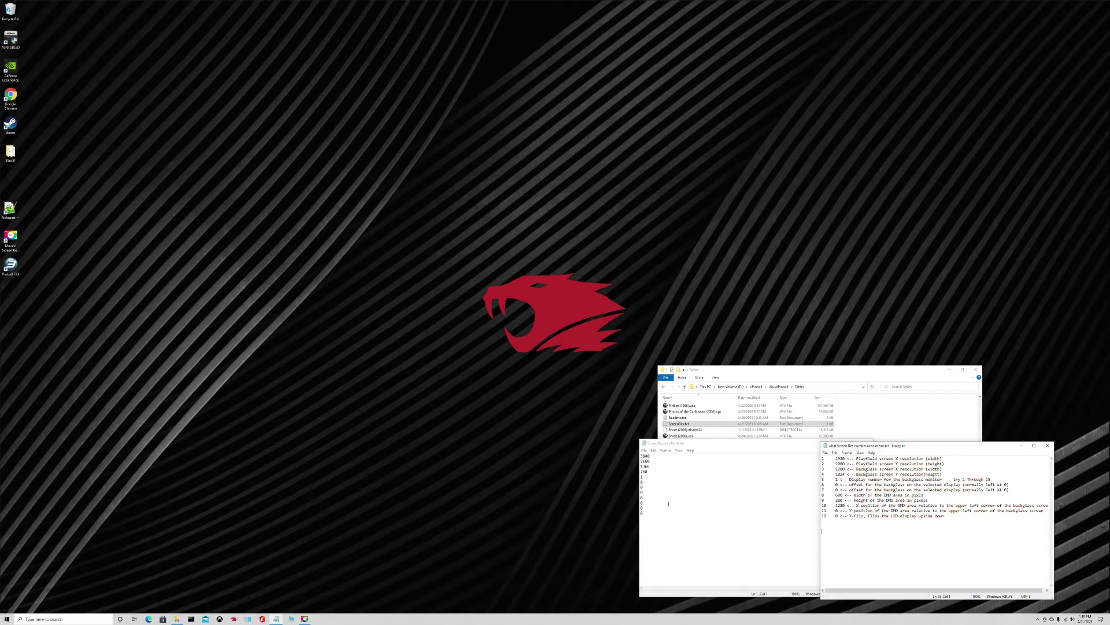
Save ScreenRes.txt and close it.
left_click(644, 450)
left_click(652, 476)
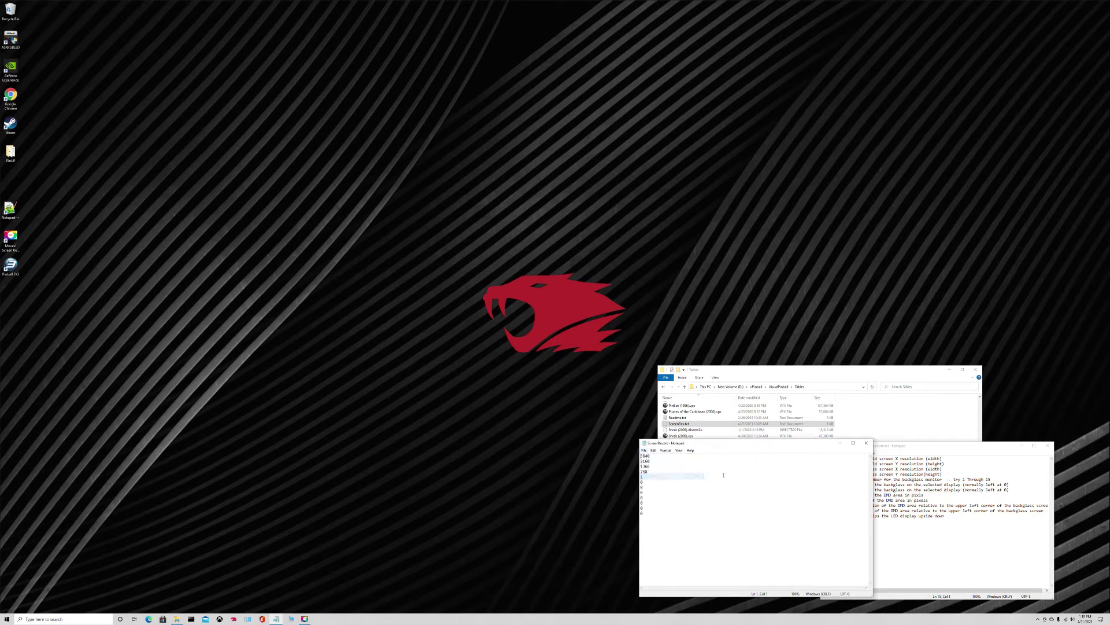
left_click(866, 443)
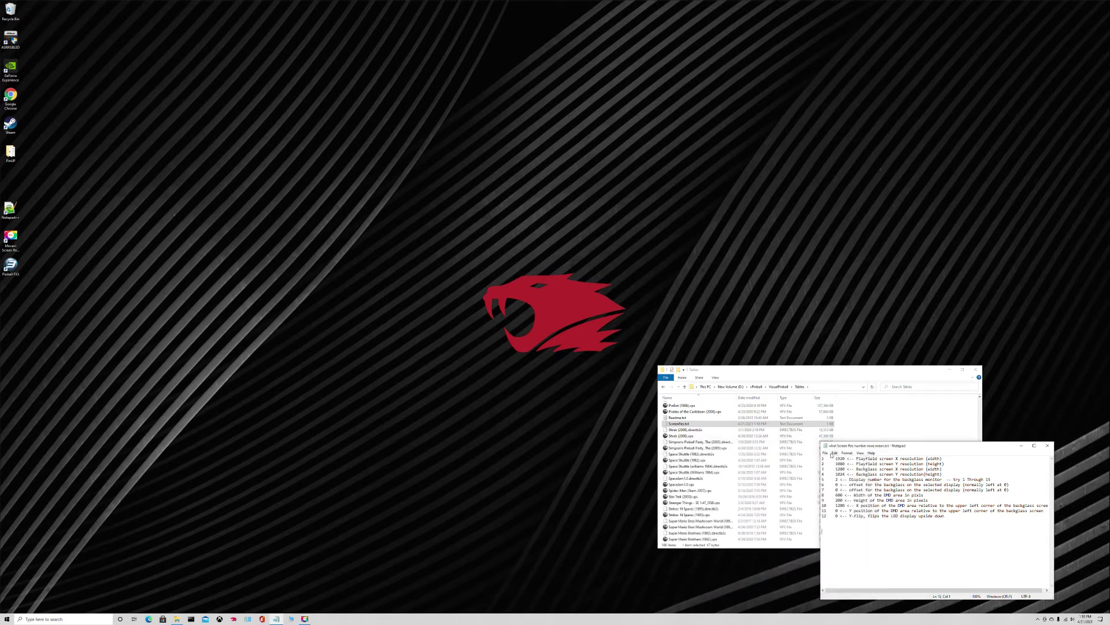
Run B2S_SetUp.exe from the Tables folder to review the playfield, backglass and LED display settings, and close it.
left_click(885, 426)
scroll(885, 425, "up", 20)
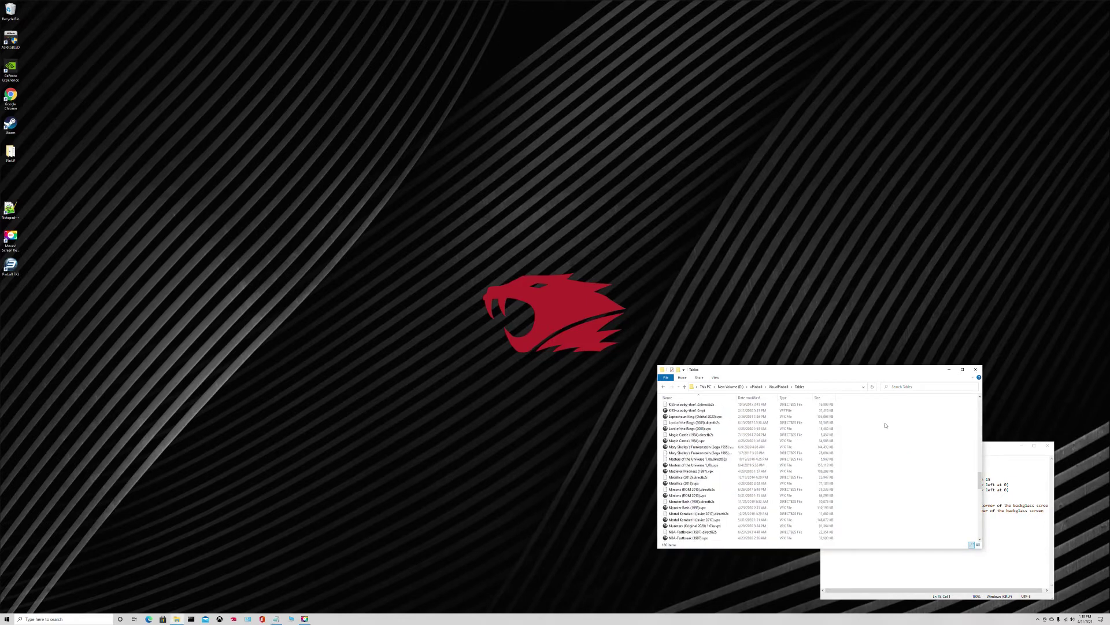
scroll(889, 425, "up", 15)
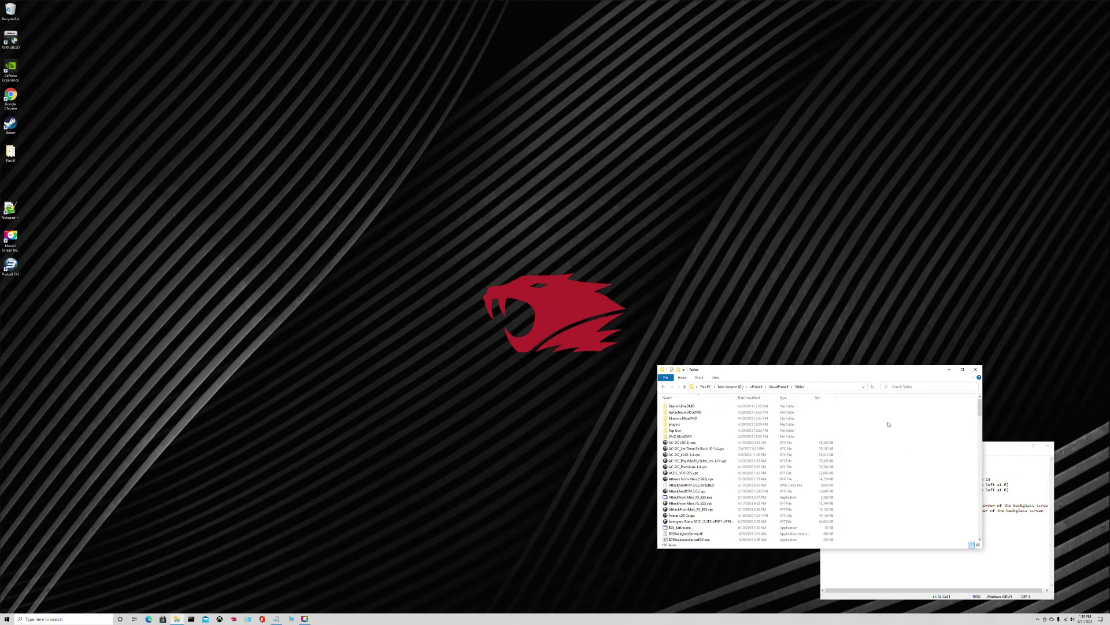
scroll(694, 510, "down", 1)
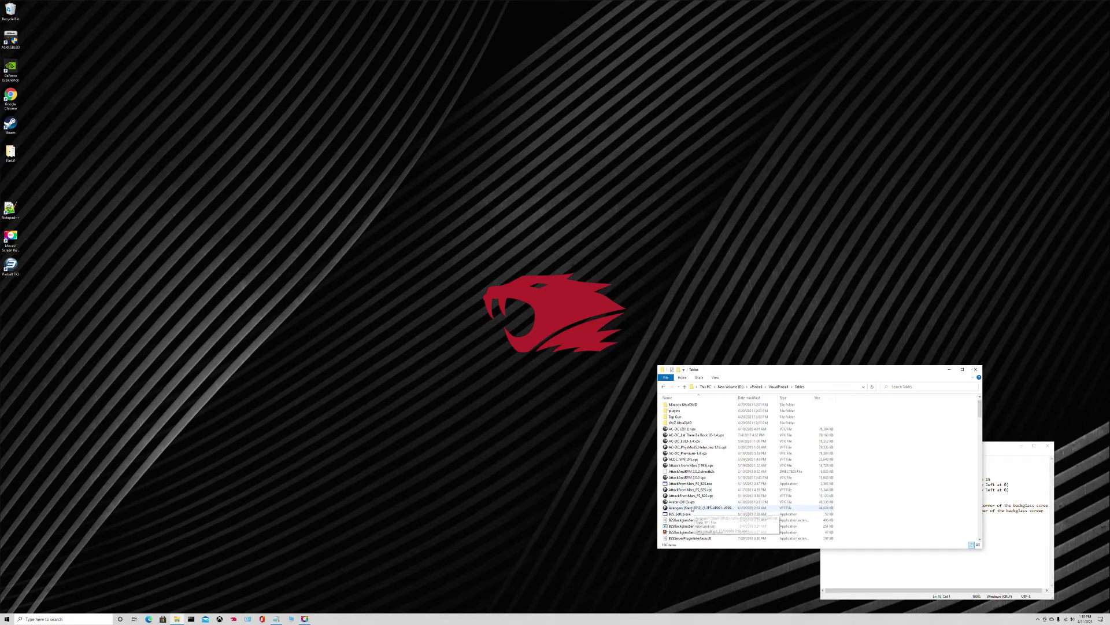
mouse_move(694, 516)
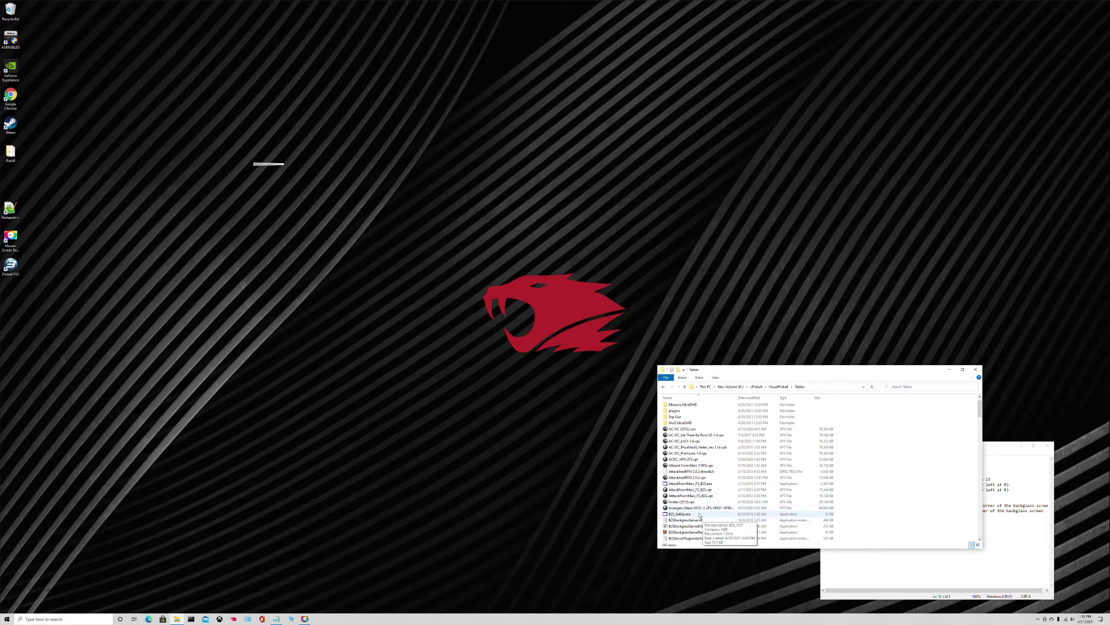
double_click(700, 515)
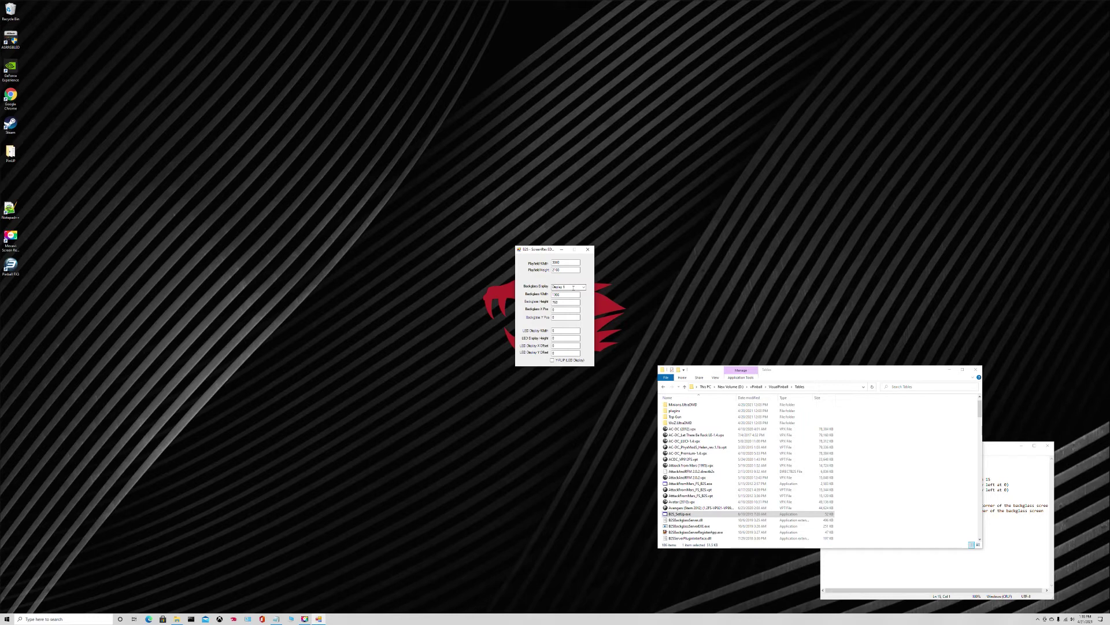
left_click(1018, 454)
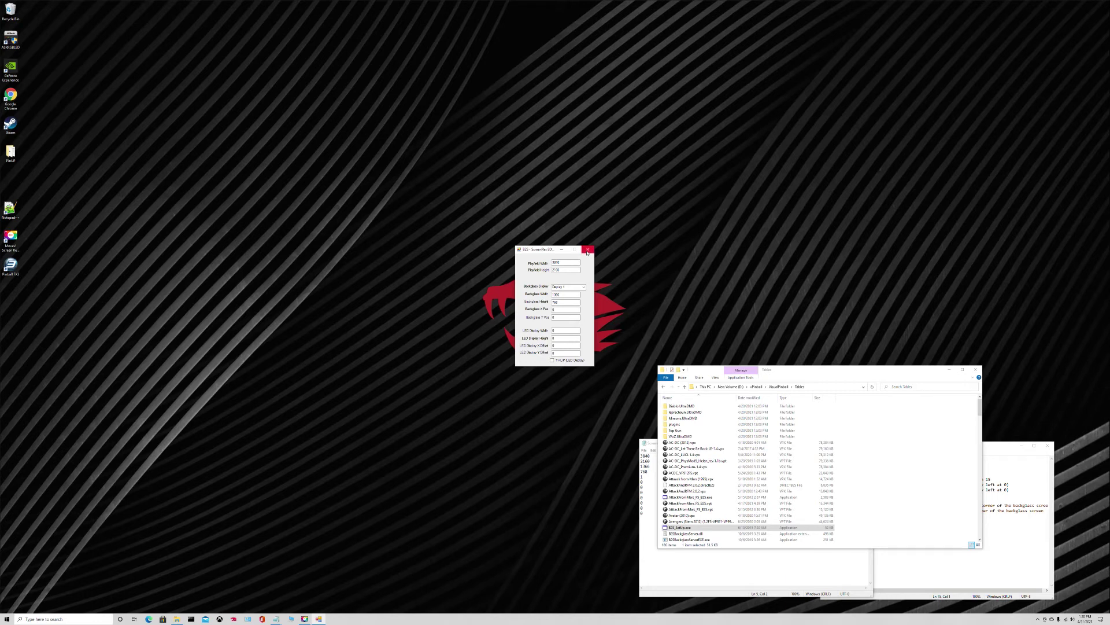
left_click(587, 251)
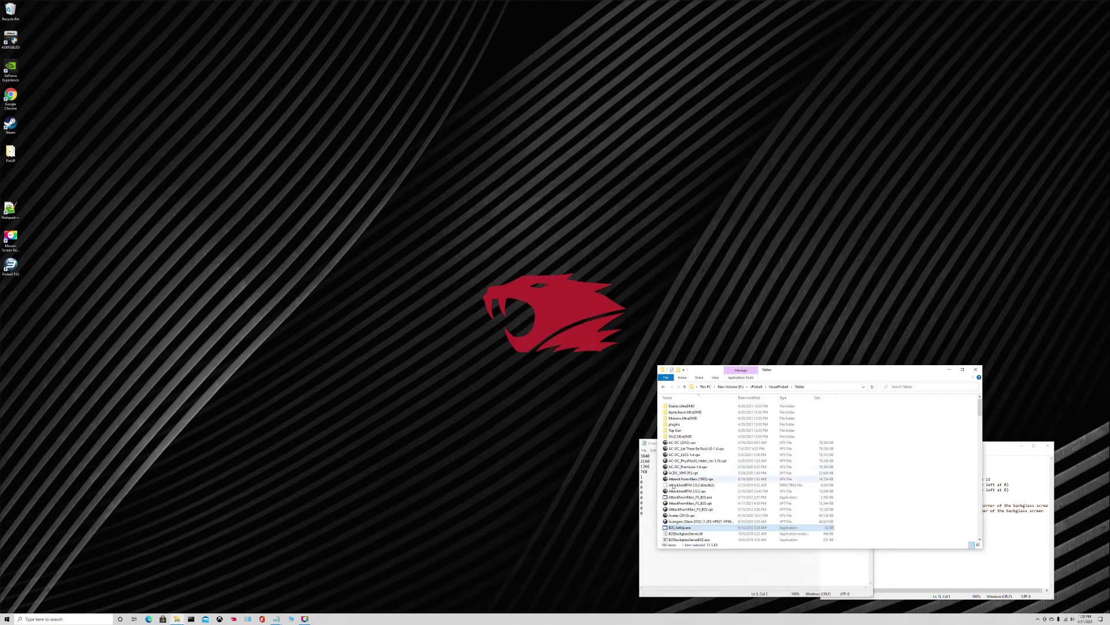
Run B2SBackglassServerRegisterApp.exe from the Tables folder to register the backglass server and dismiss its message.
scroll(682, 520, "down", 1)
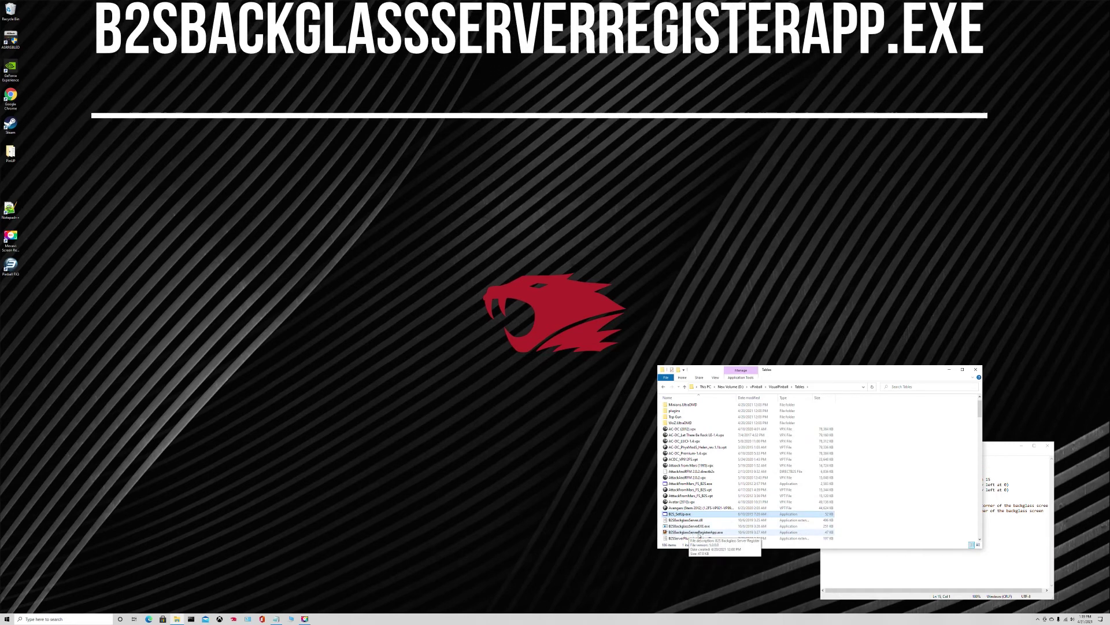
double_click(677, 532)
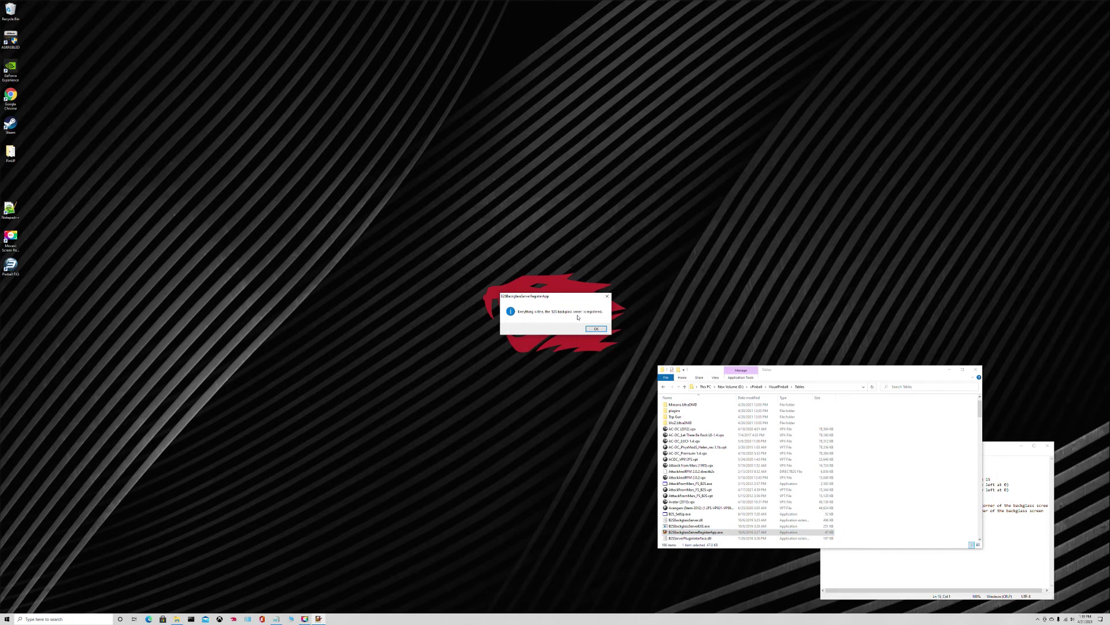
left_click(594, 328)
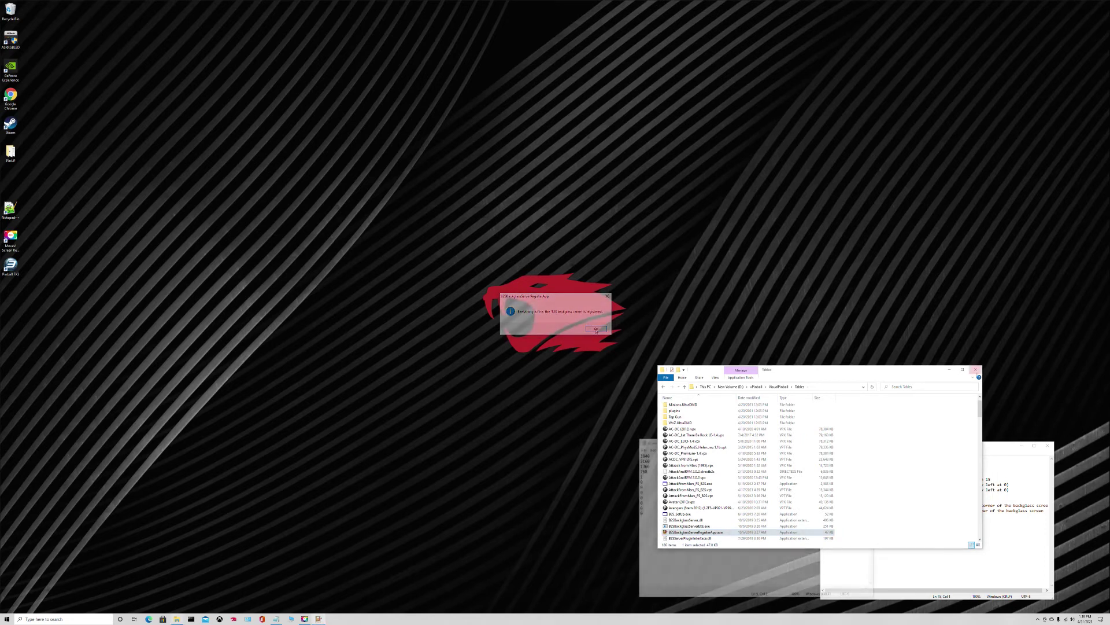
Check the backglass display number line in ScreenRes.txt against the explanatory notes and save the file.
left_click(1006, 448)
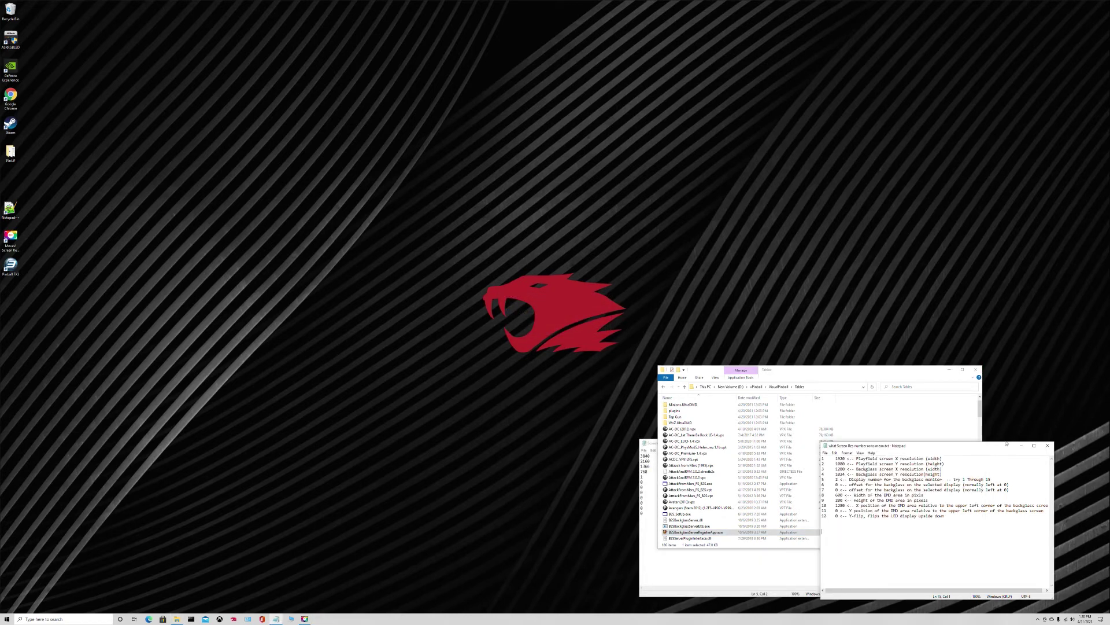
left_click(669, 569)
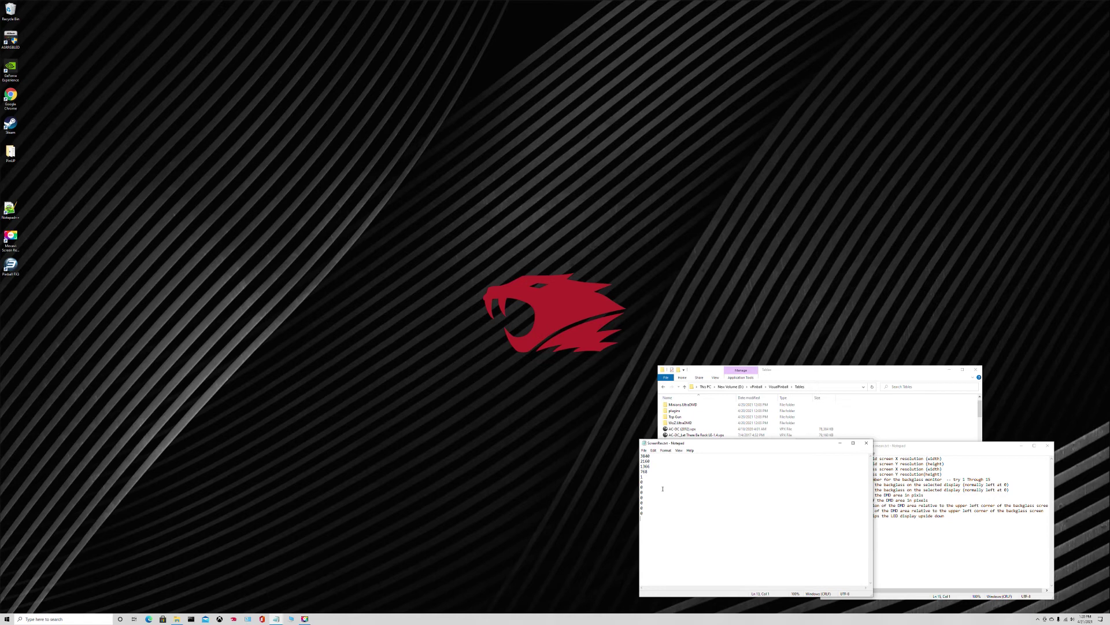
left_click(645, 477)
left_click(643, 450)
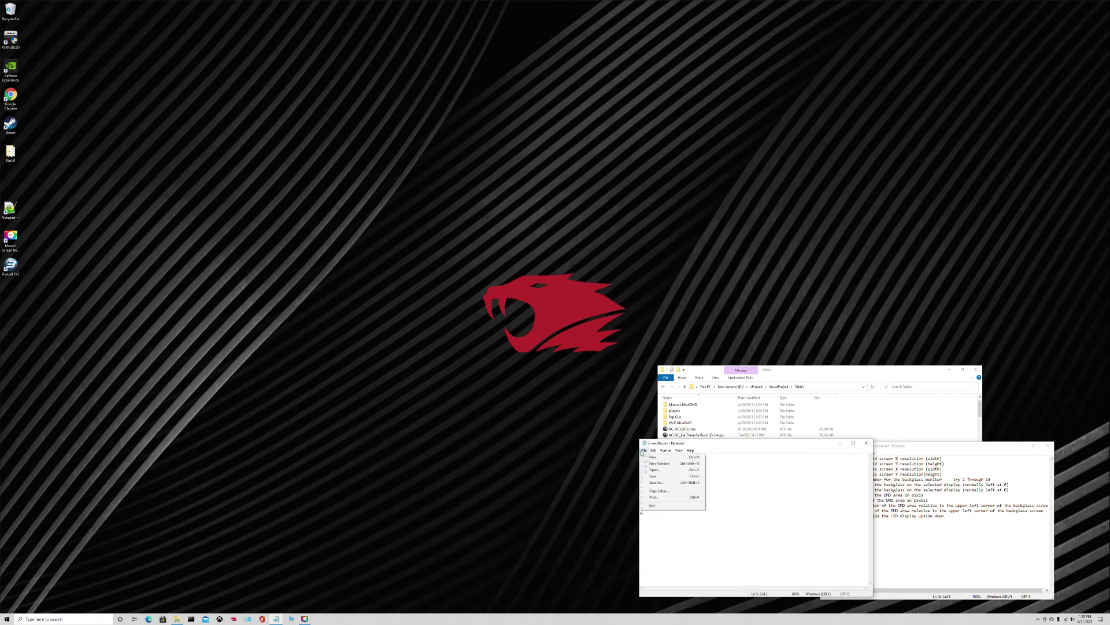
left_click(652, 476)
left_click(907, 447)
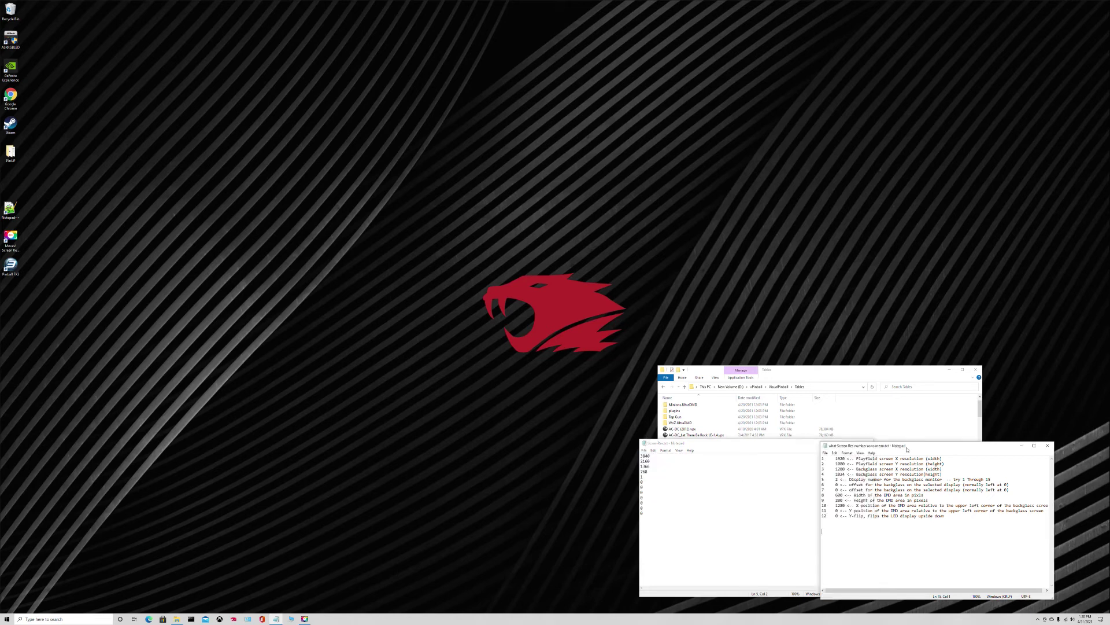